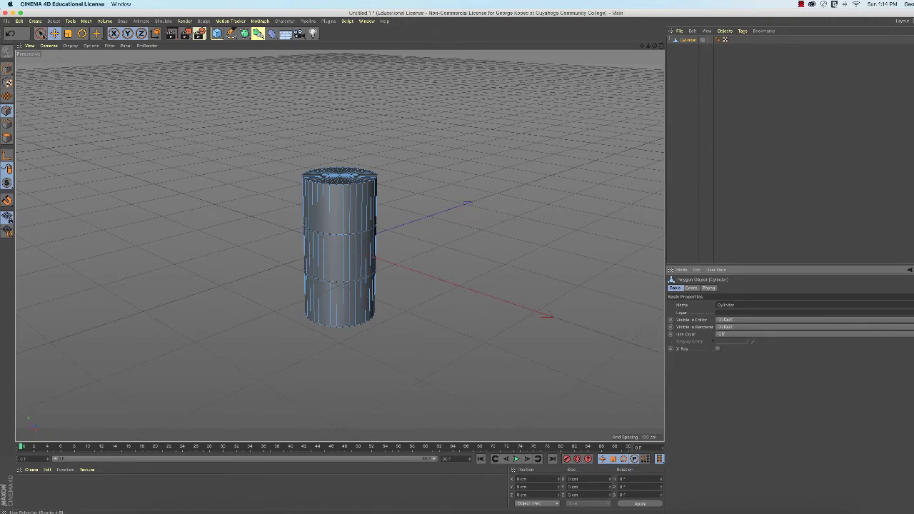
- With Live Selection, paint the cylinder's middle ring of points, then orbit down to eye level
left_click(41, 34)
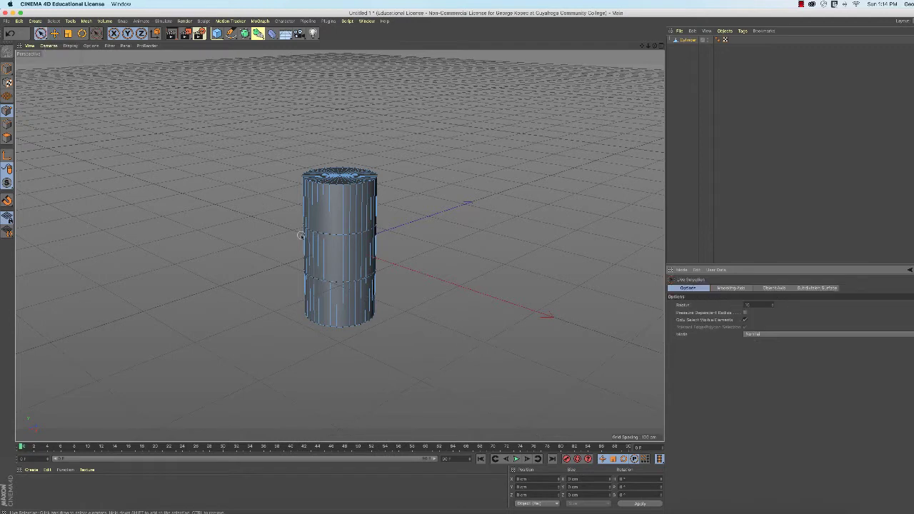
mouse_move(295, 224)
left_mouse_down()
mouse_move(332, 233)
mouse_move(486, 209)
left_mouse_up()
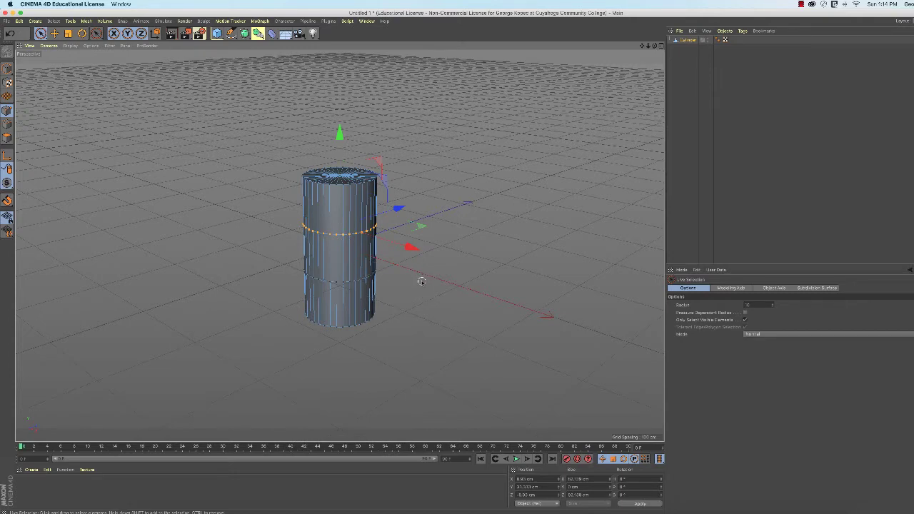
left_click_drag(421, 280, 372, 274, "alt")
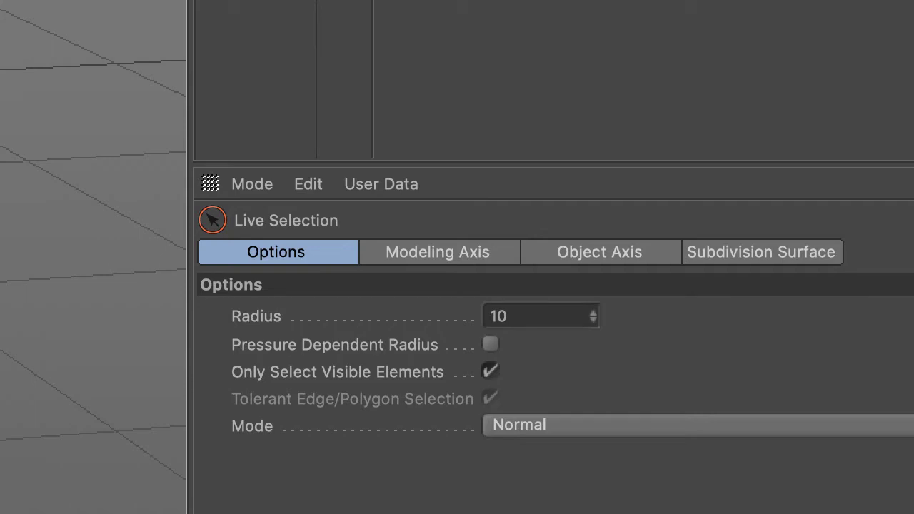
- Disable Only Select Visible Elements and paint across the cylinder's lower ring of points
left_click(492, 371)
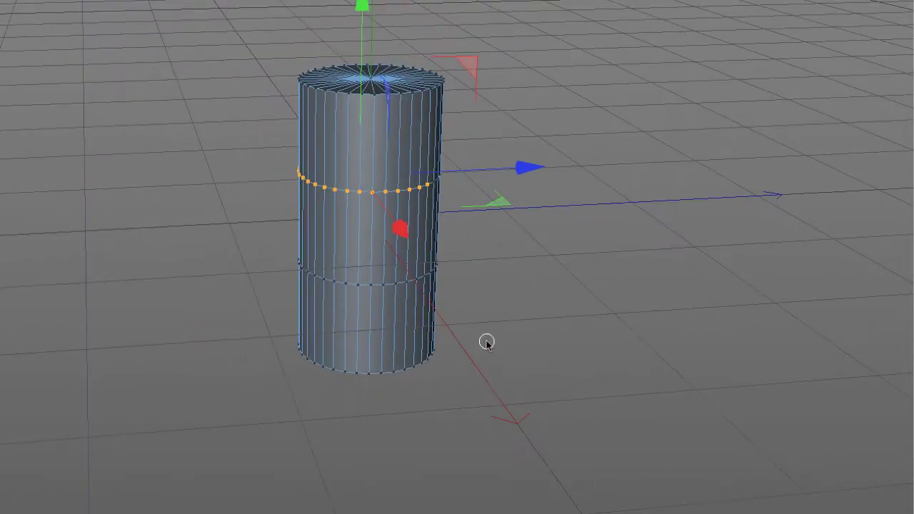
left_click_drag(486, 343, 487, 296, "alt")
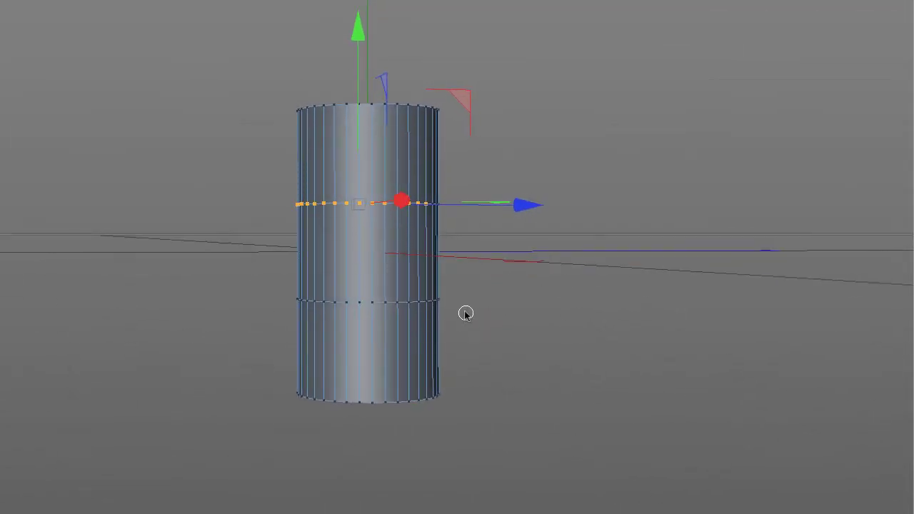
left_click_drag(297, 299, 499, 305)
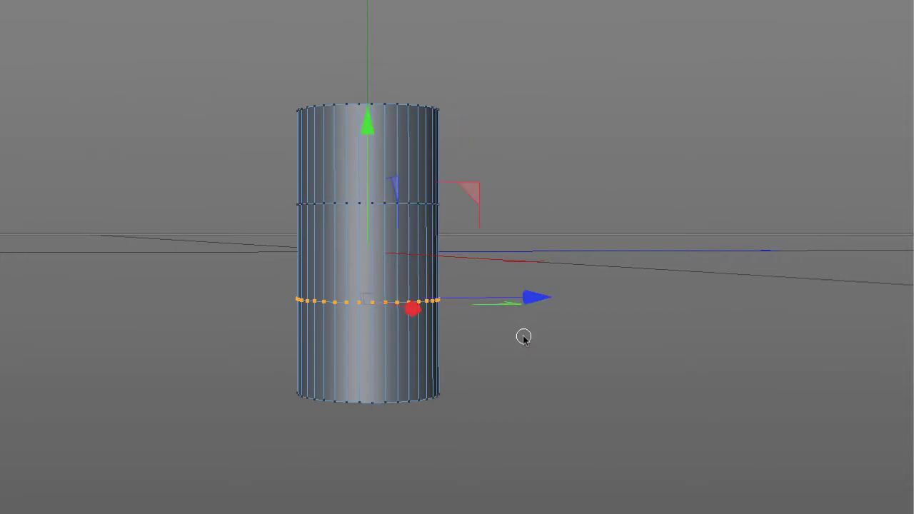
- From a raised view, paint the full upper ring of points, then lower the camera
left_click_drag(523, 337, 475, 357, "alt")
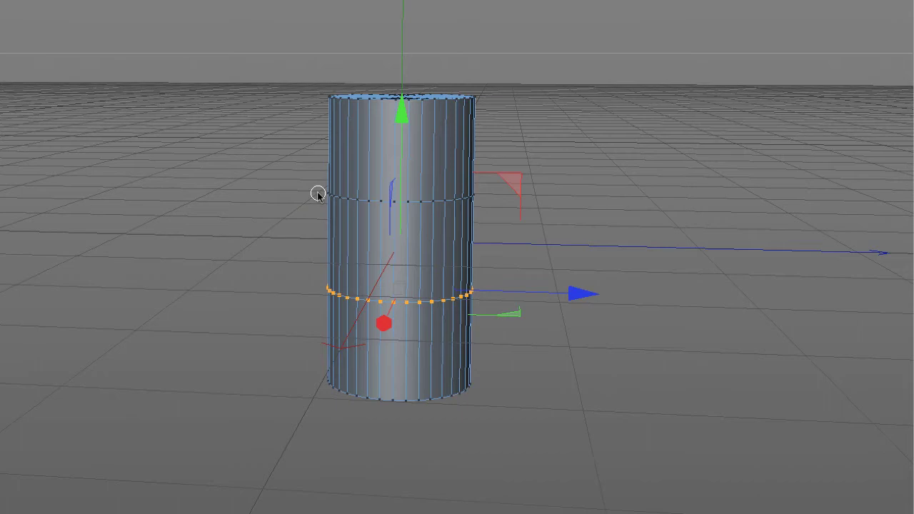
left_click(482, 194)
left_click_drag(482, 195, 516, 248, "alt")
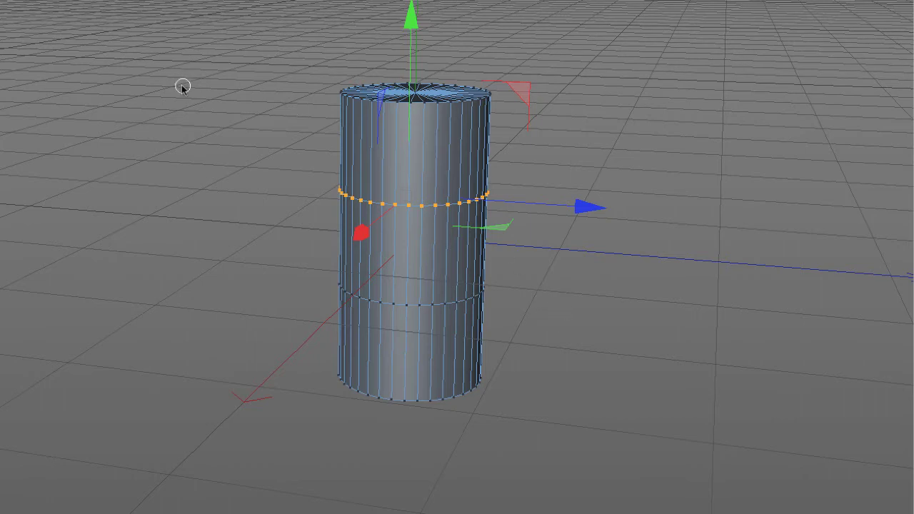
left_click_drag(183, 86, 414, 252, "alt")
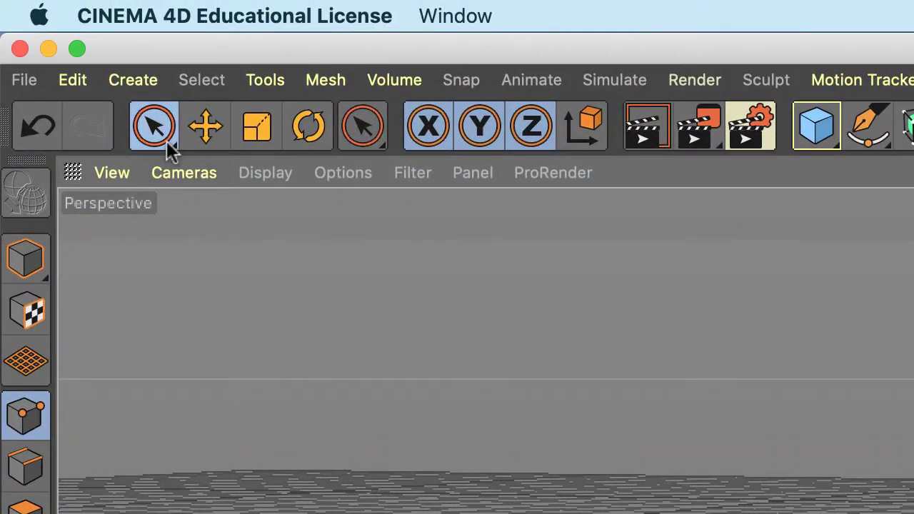
- Switch to the Rectangle Selection tool from the selection flyout
left_click(169, 142)
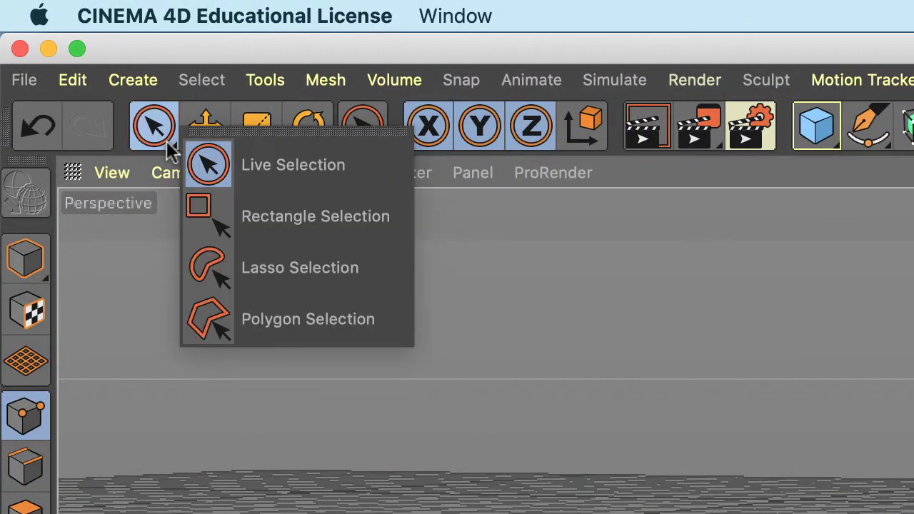
left_click(280, 228)
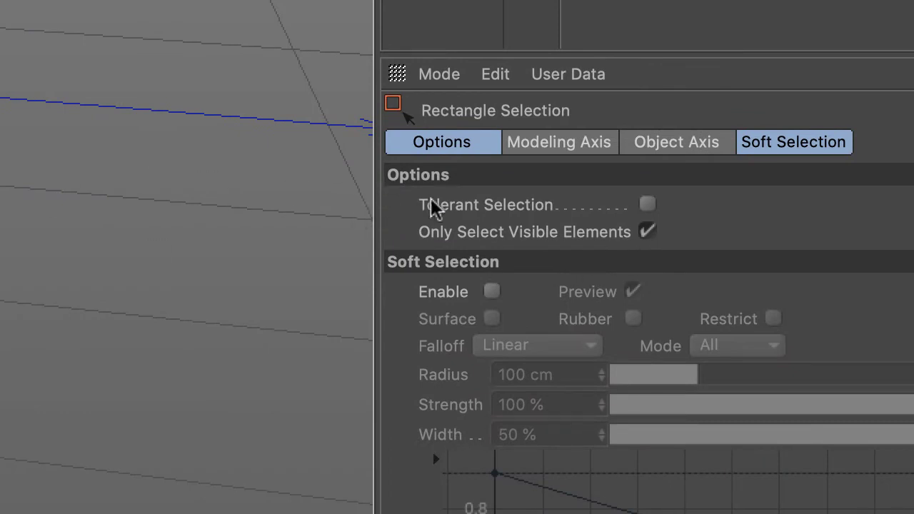
- Disable Only Select Visible Elements for Rectangle Selection, box-select the lower ring, and orbit to check
left_click(647, 233)
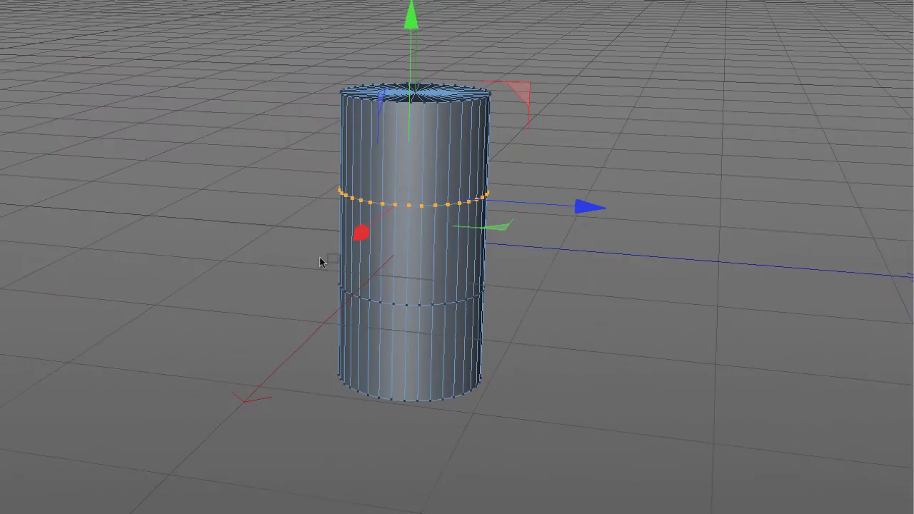
left_click_drag(321, 258, 282, 443)
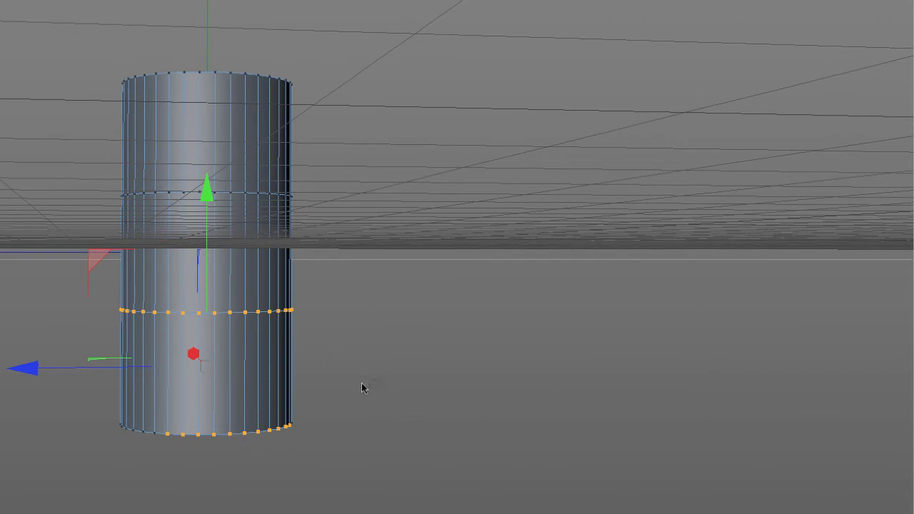
left_click_drag(342, 362, 676, 371, "alt")
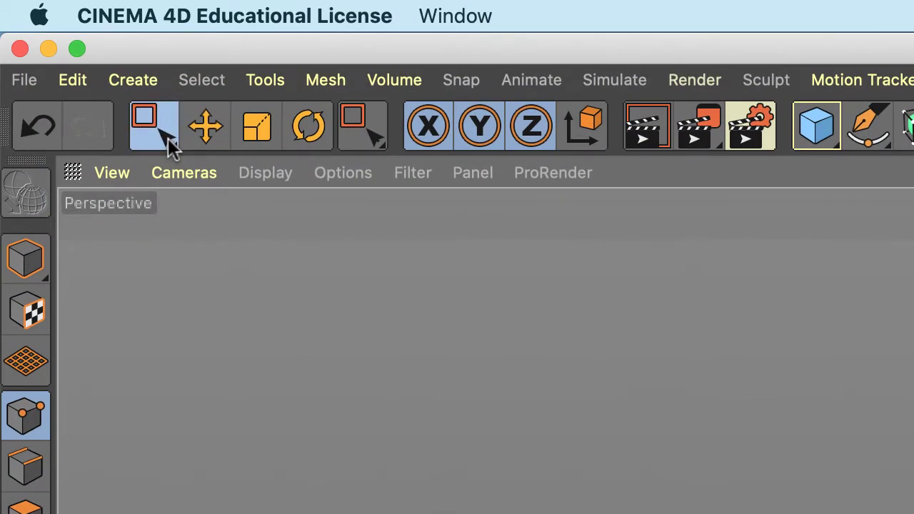
- Switch to Live Selection, then back to Rectangle Selection via the selection flyout
left_click(168, 139)
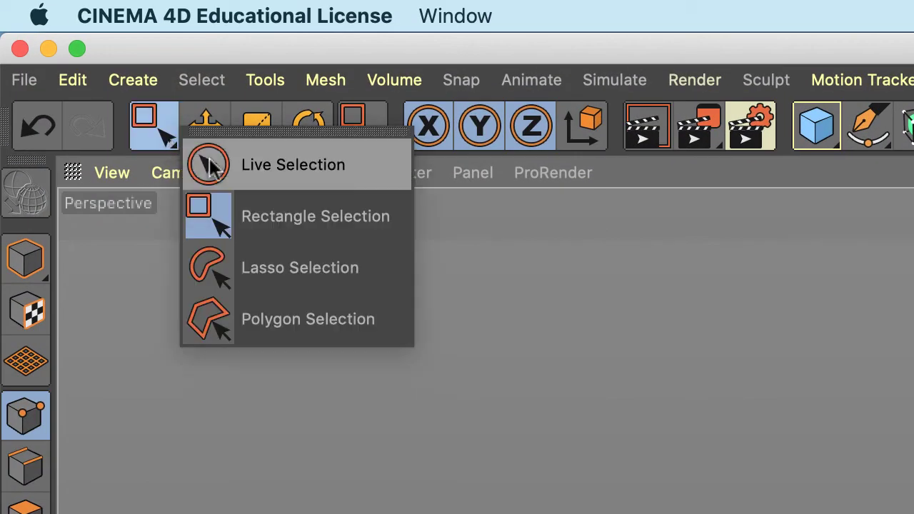
left_click(250, 167)
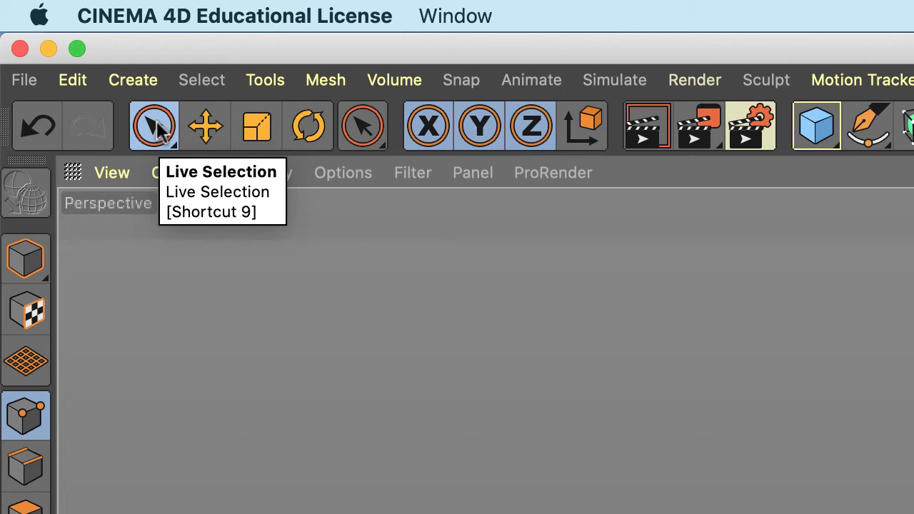
left_click(175, 148)
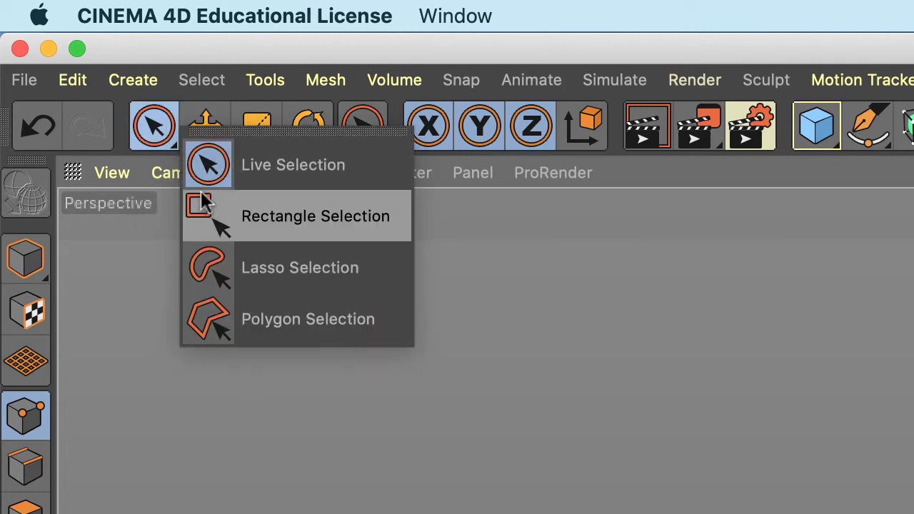
left_click(204, 207)
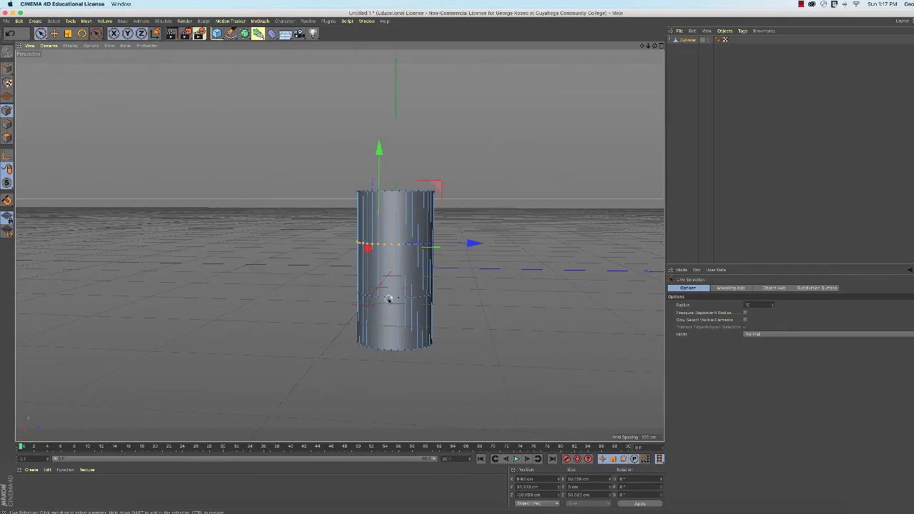
- Paint the lower ring, then switch to Rectangle Selection (0) and box-select the full lower ring
left_click_drag(389, 299, 360, 295)
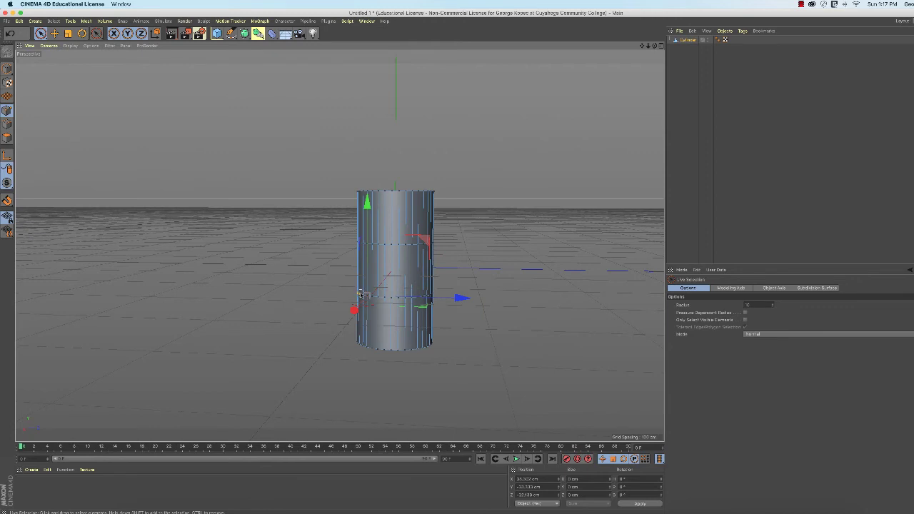
left_click(410, 298)
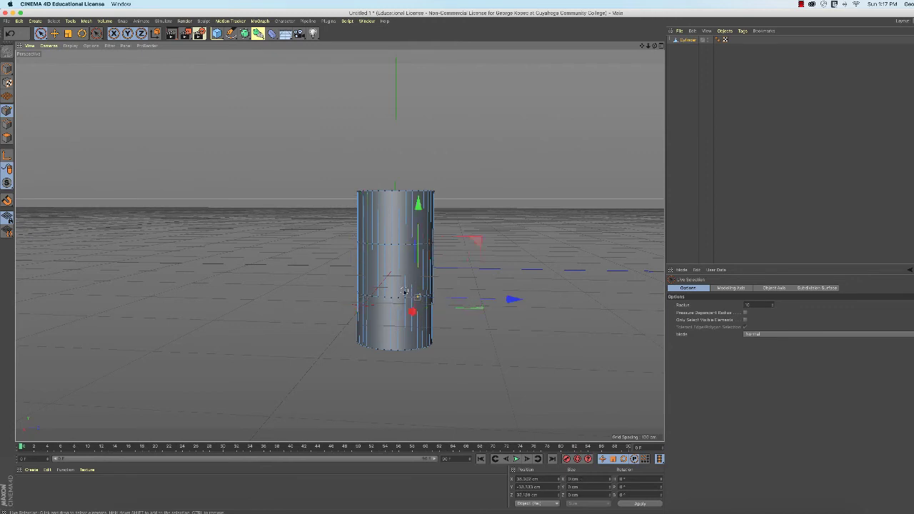
key("0")
left_click_drag(343, 276, 463, 322)
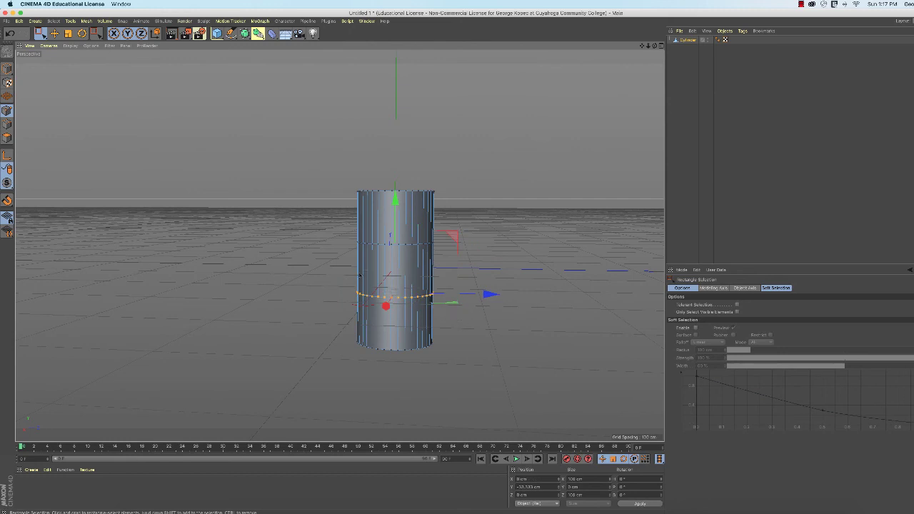
- Box-select the full middle ring of points, then toggle 9/0, ending on Rectangle Selection
left_click_drag(352, 223, 452, 267)
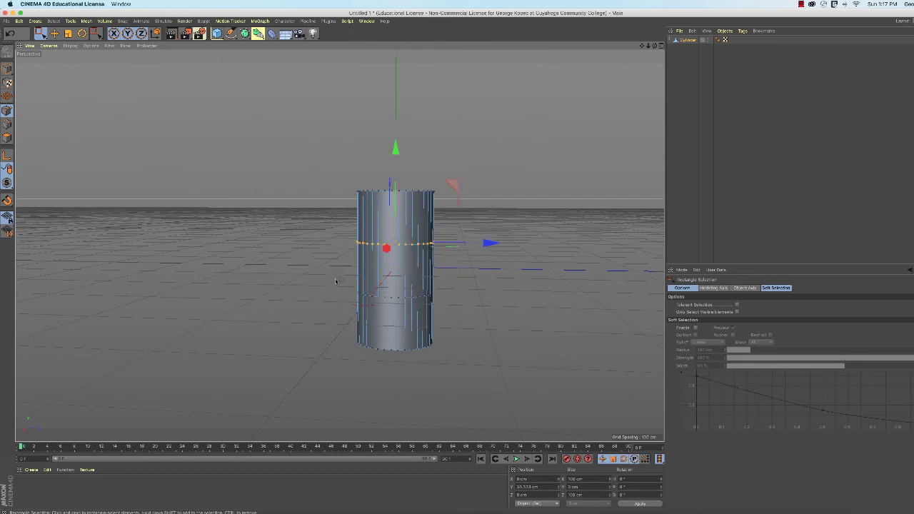
key("9")
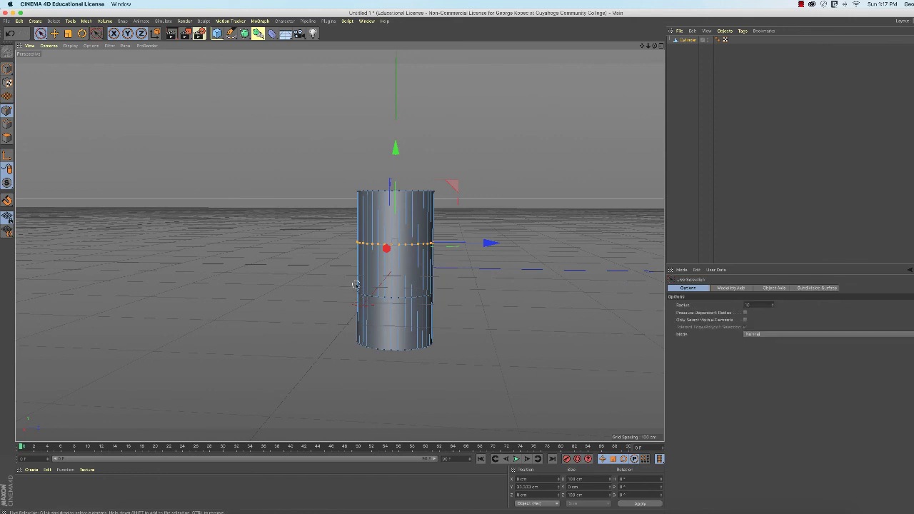
key("0")
key("space")
key("space")
key("space")
key("space")
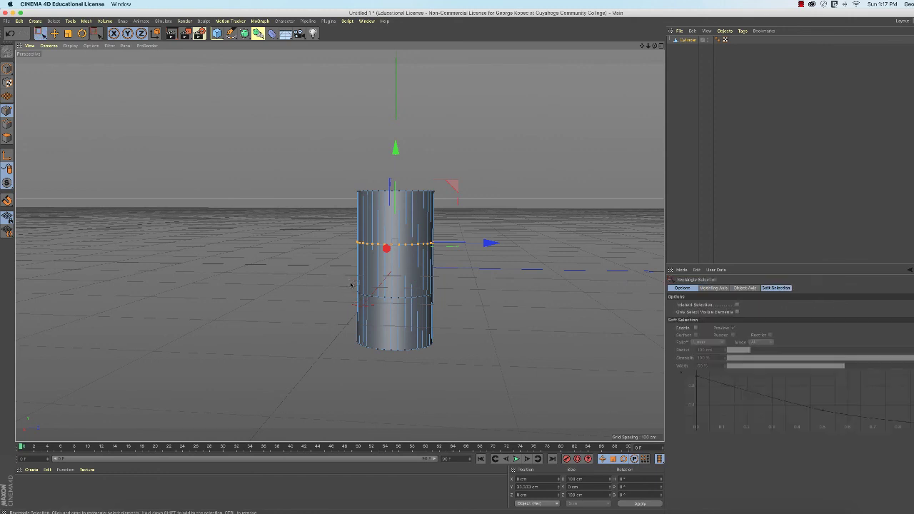